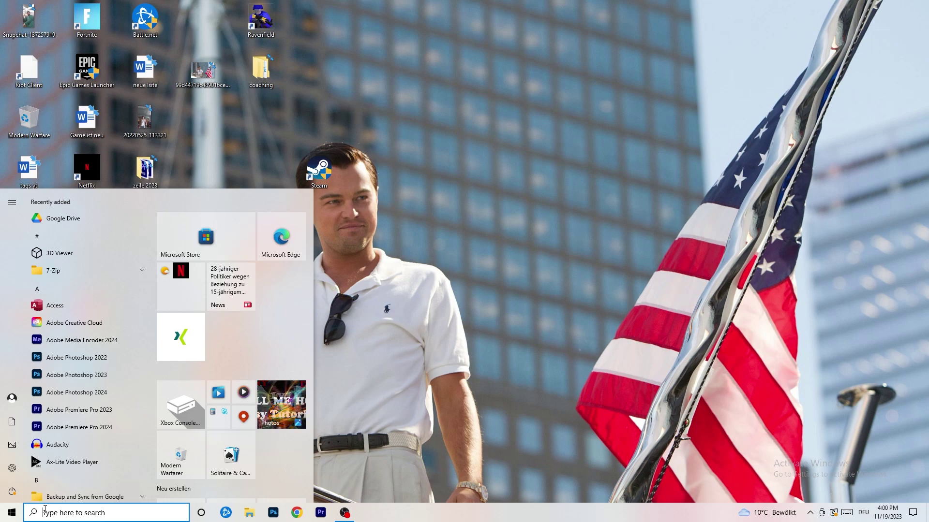
Step: Open the Gaming settings and examine the Captures options, including the choices for maximum recording length
left_click(12, 468)
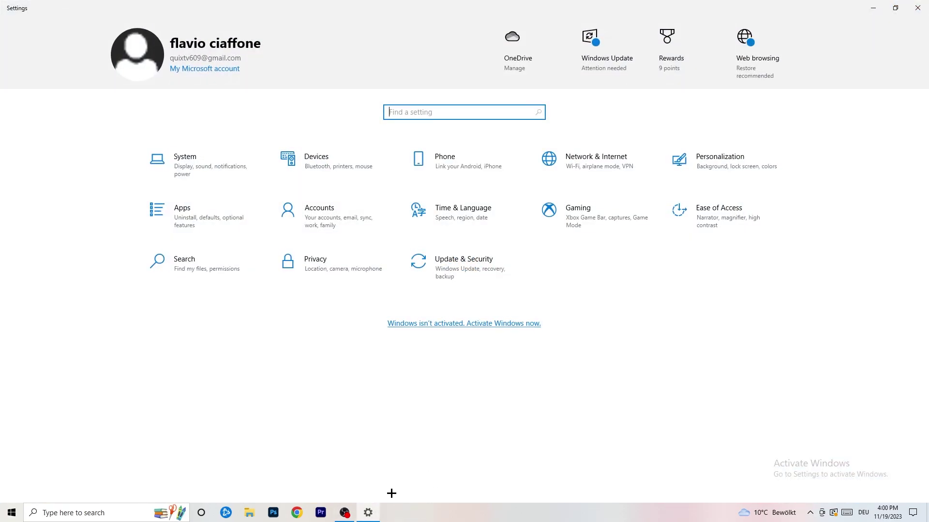
left_click(600, 221)
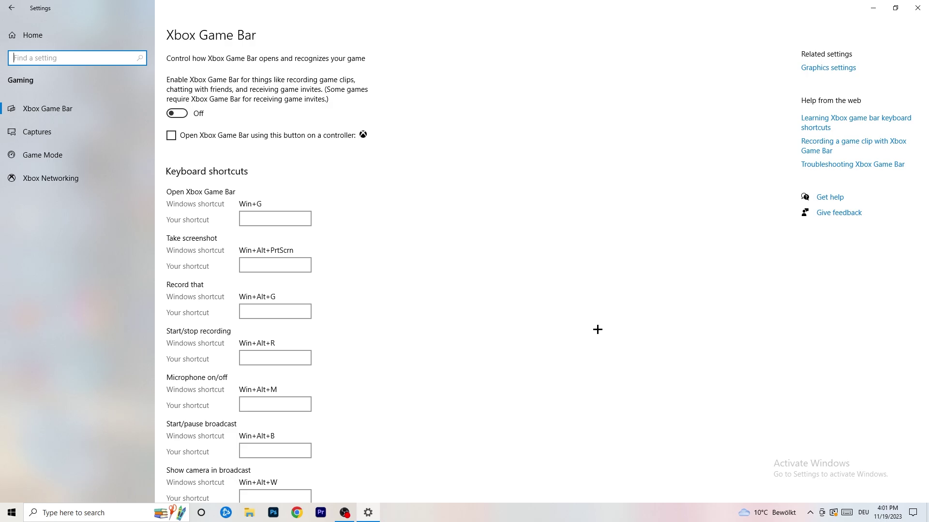
left_click(77, 134)
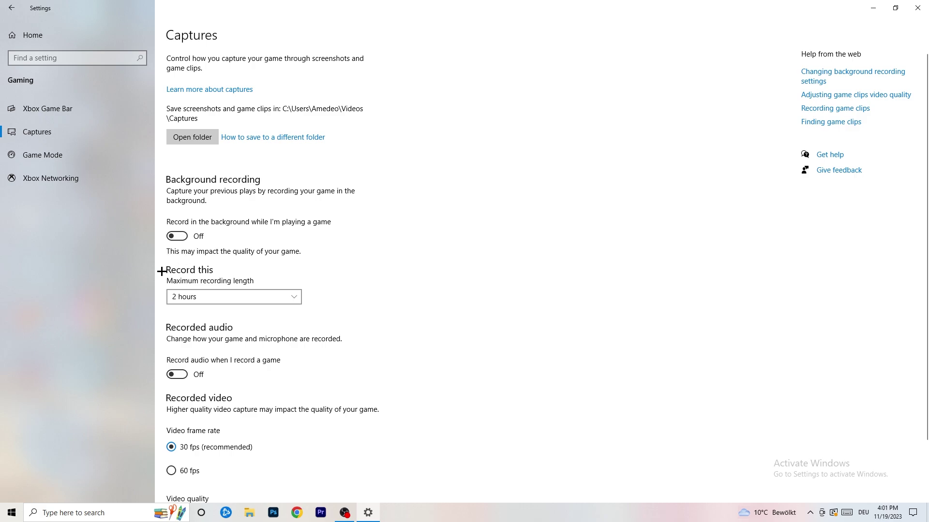
left_click(223, 298)
left_click(263, 294)
left_click(276, 291)
left_click(572, 272)
scroll(316, 368, "down", 3)
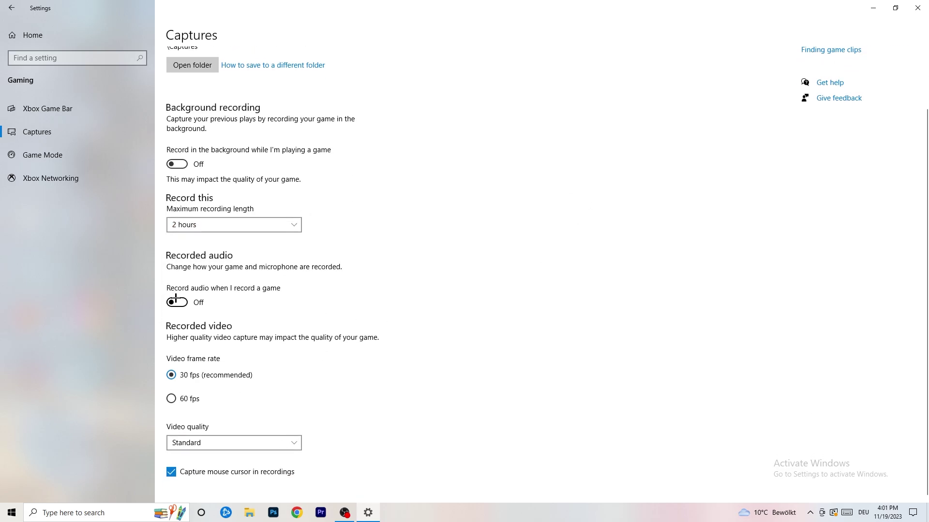
Step: Check the Game Mode setting and close Settings
left_click(64, 154)
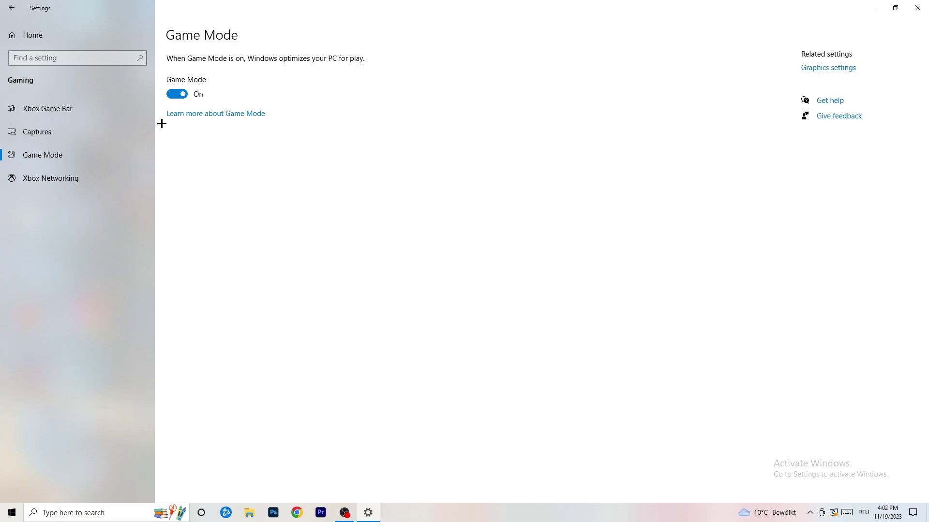
left_click(918, 8)
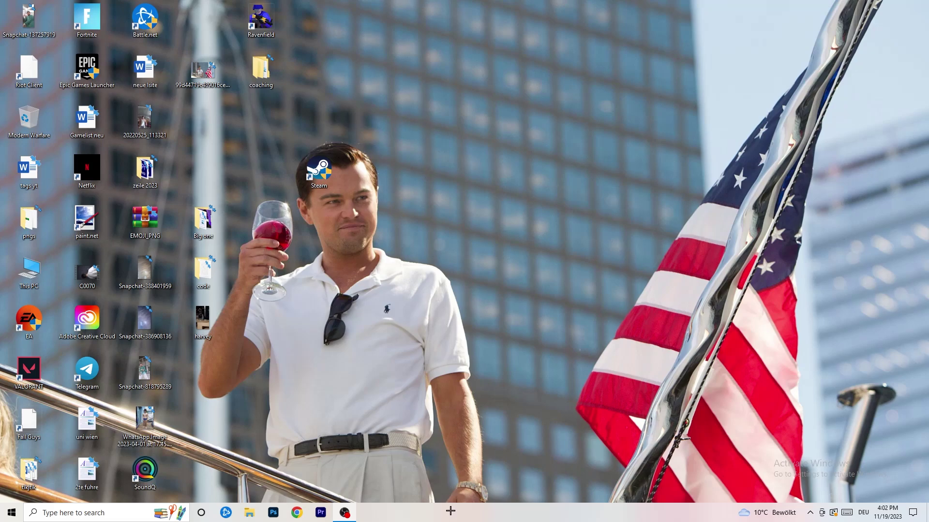
Step: Open Task Manager in a maximized window
left_click_drag(484, 513, 325, 454)
right_click(448, 514)
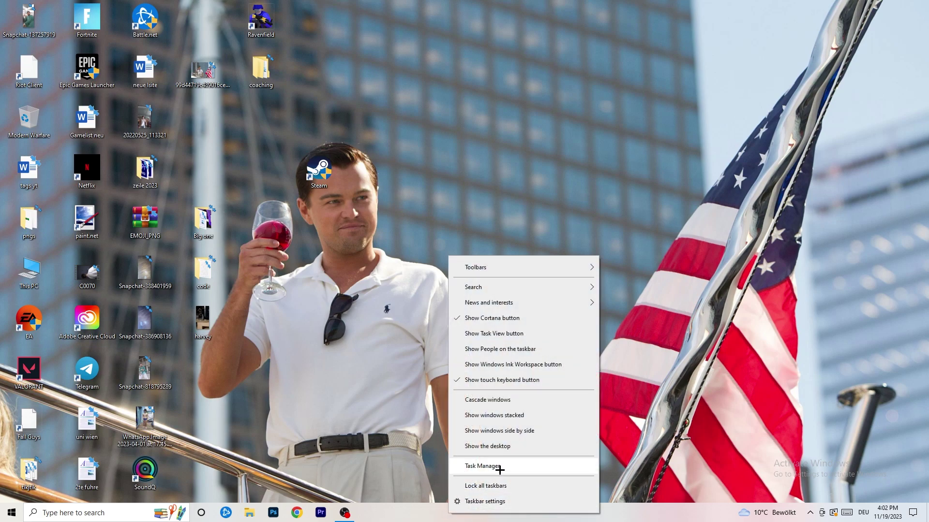
left_click(499, 467)
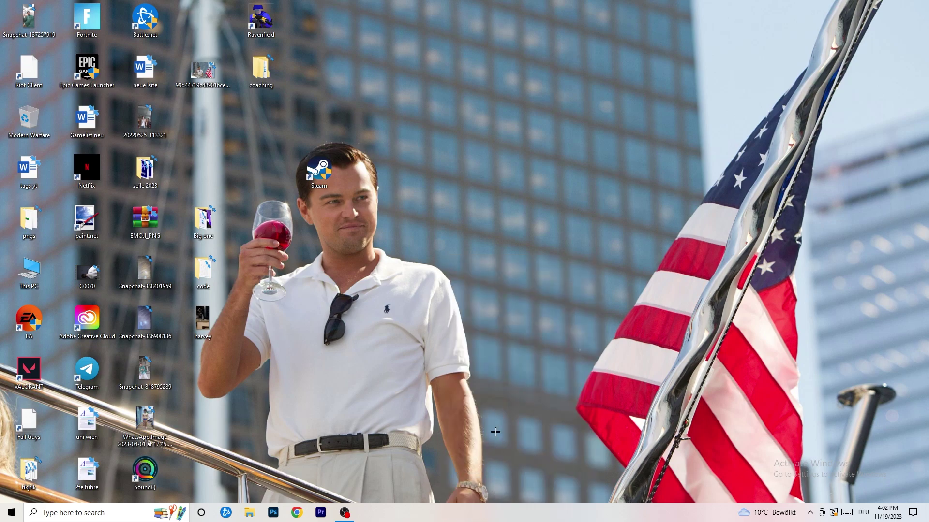
left_click(536, 24)
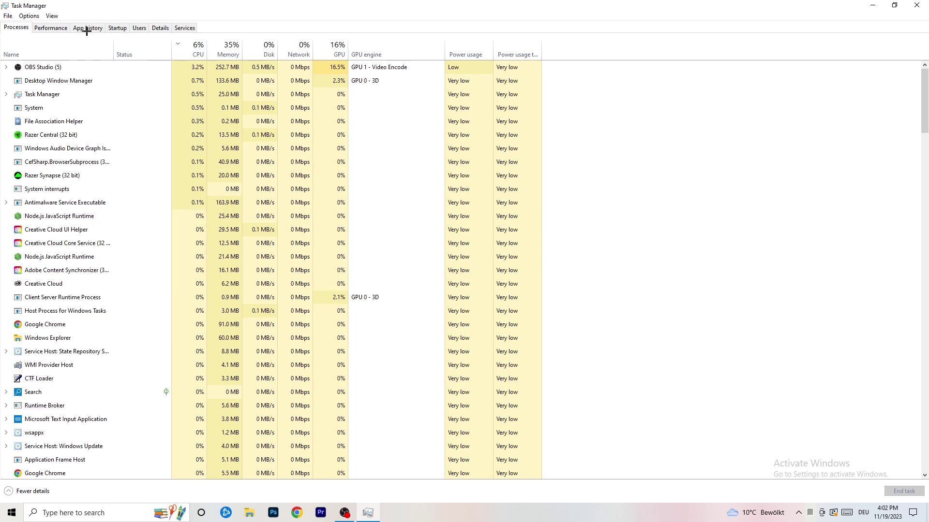
Step: Compare the running processes by sorting them by GPU and by CPU usage, and view the actions available for OBS Studio
left_click(197, 48)
left_click(327, 48)
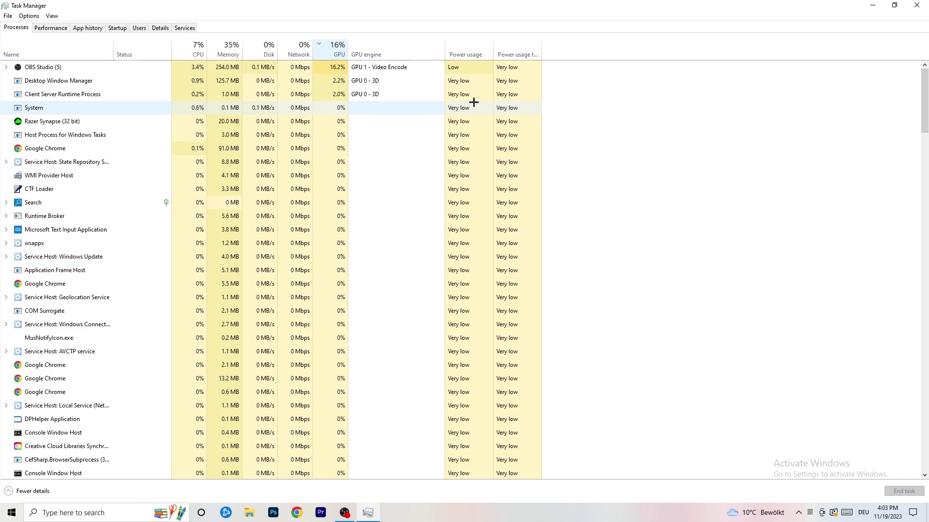
right_click(338, 71)
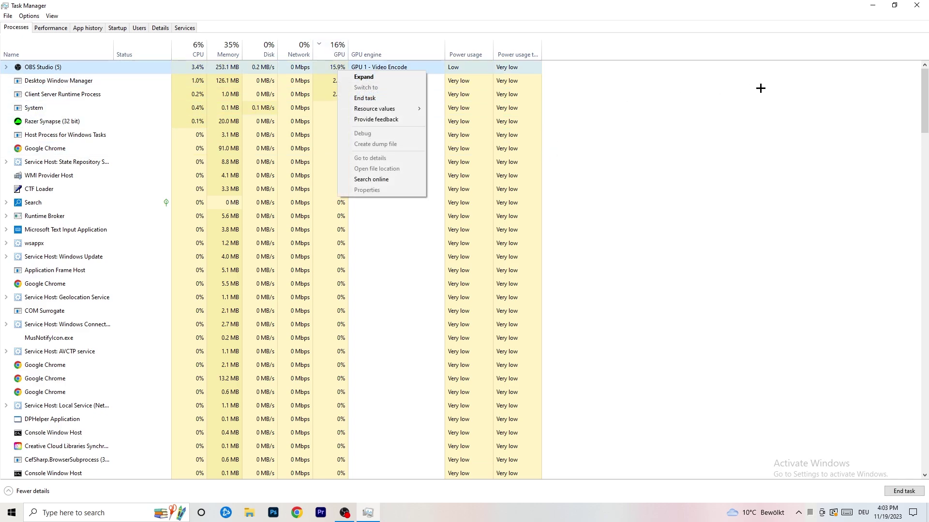
left_click(749, 90)
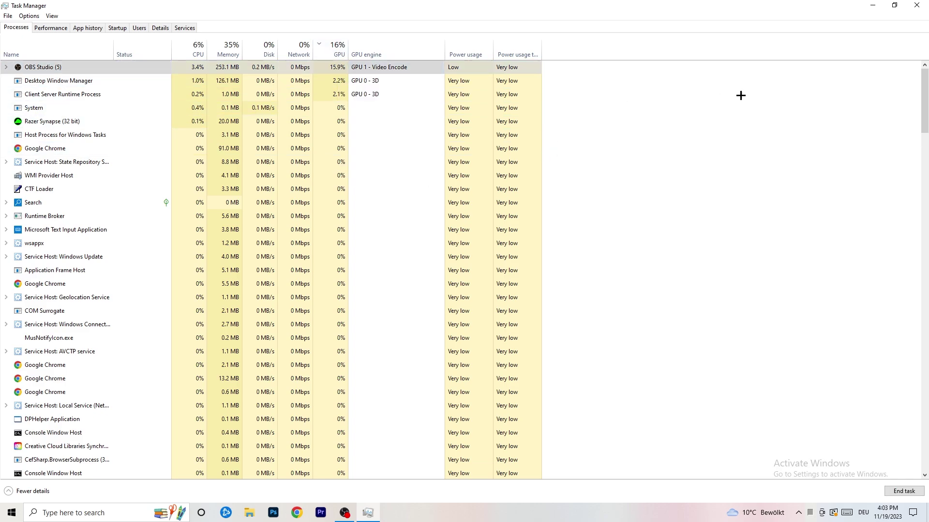
left_click(193, 48)
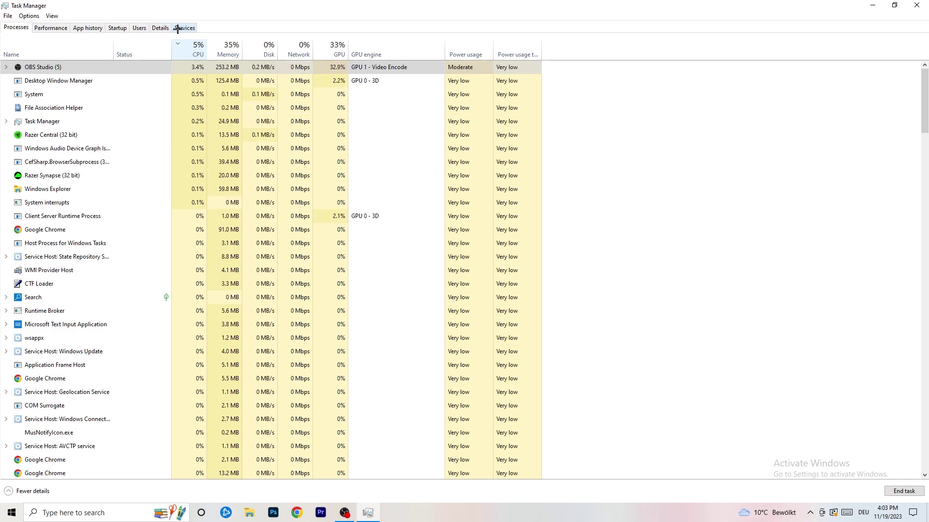
Step: Look through the detailed process list and show the priority options for a Creative Cloud UI Helper process
left_click(152, 29)
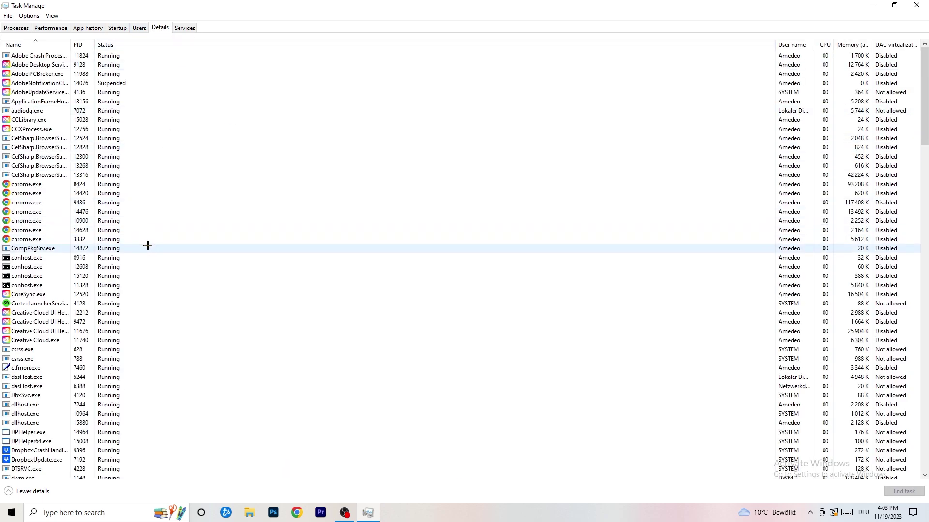
scroll(145, 247, "down", 9)
scroll(140, 242, "up", 9)
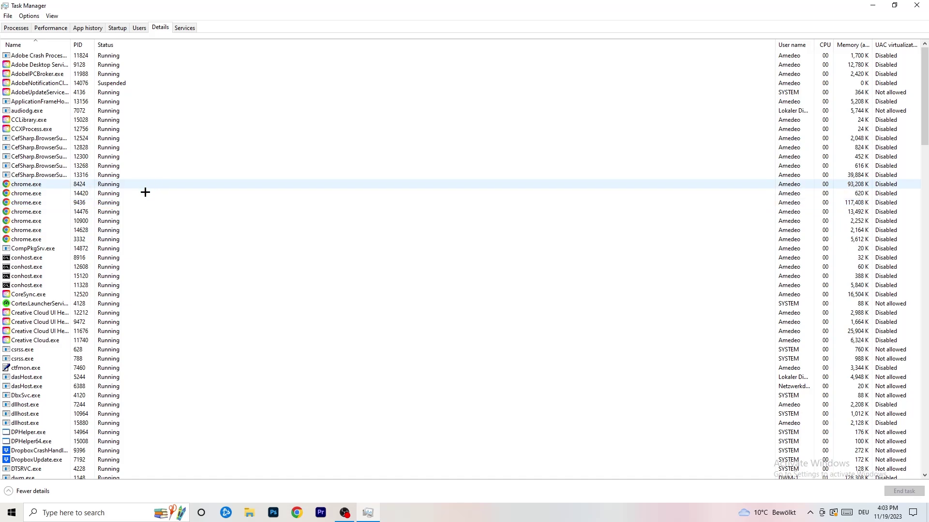
scroll(68, 240, "down", 3)
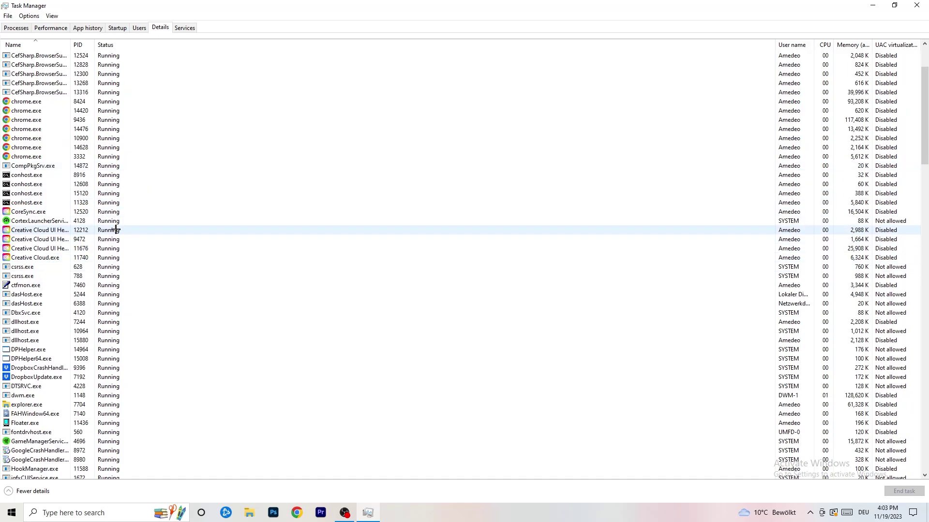
right_click(39, 248)
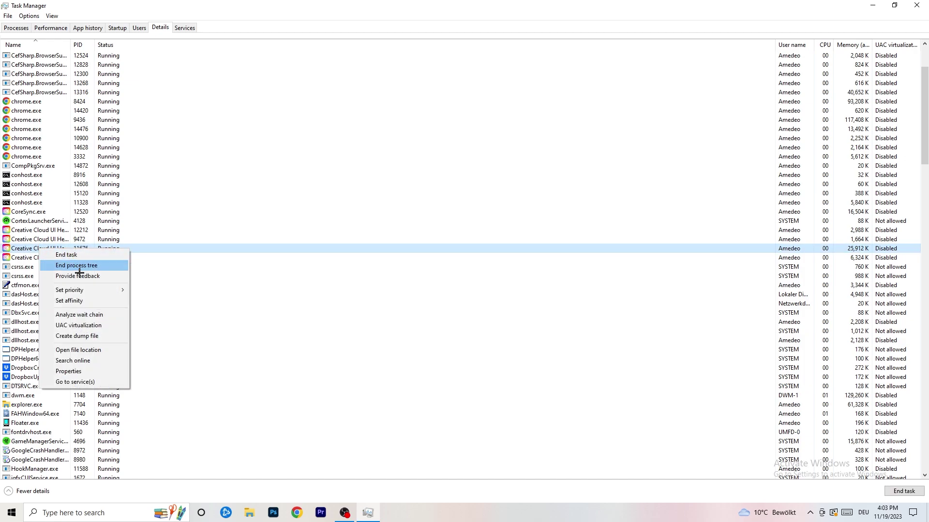
mouse_move(116, 290)
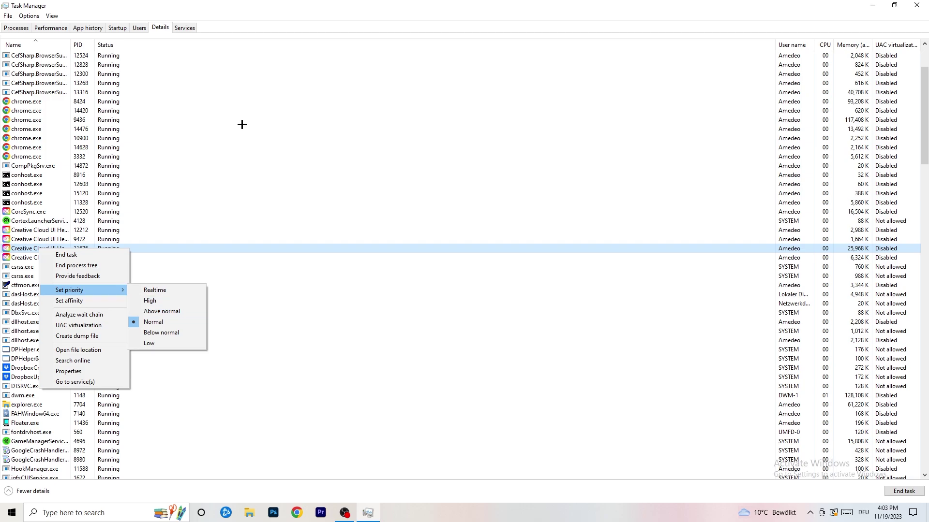
Step: Review the startup apps, view the actions available for DT_Startup, and close Task Manager
left_click(118, 27)
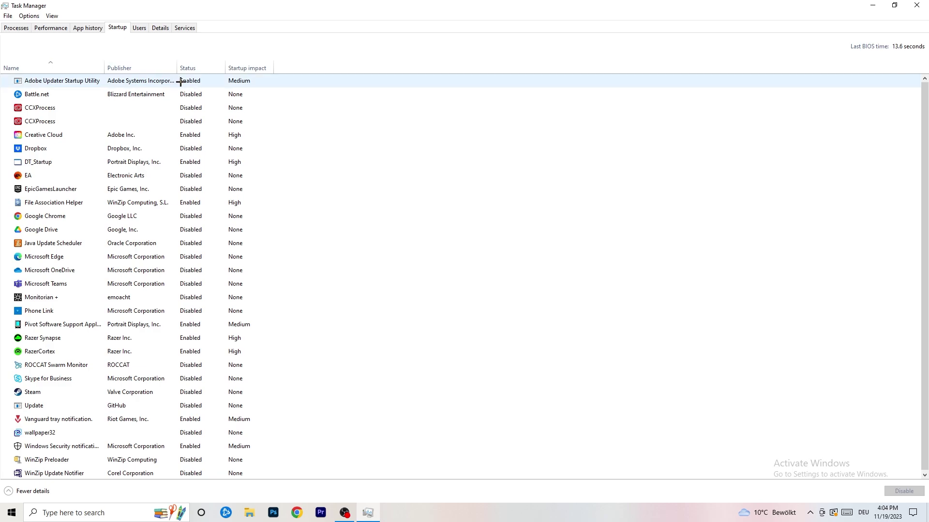
right_click(213, 160)
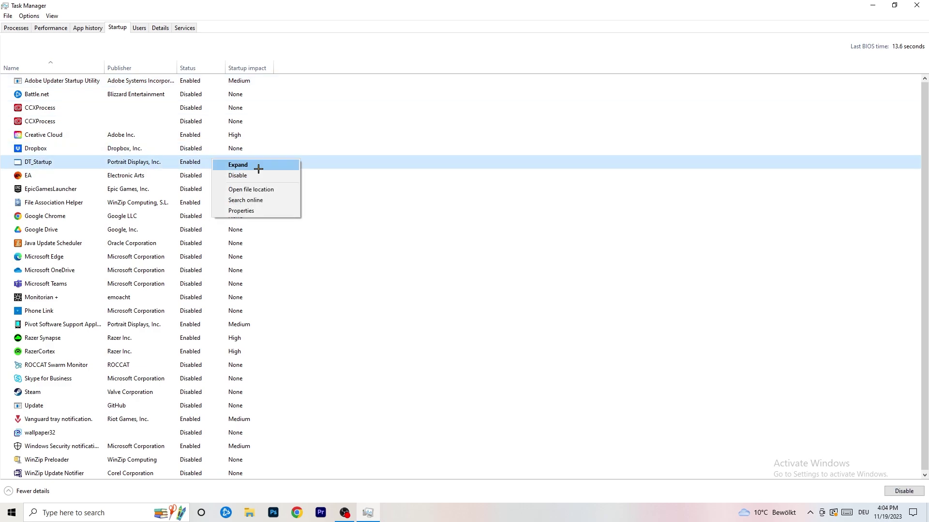
left_click(624, 3)
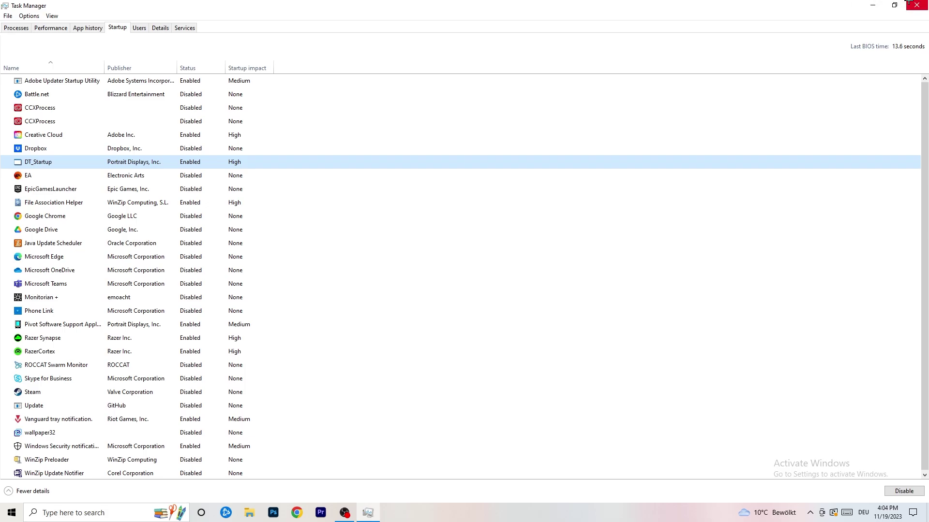
left_click(916, 5)
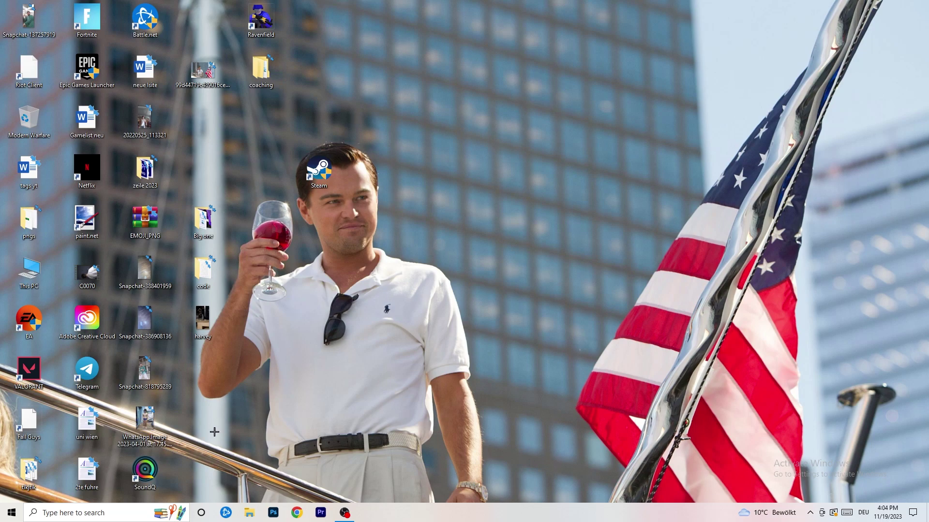
Step: Open the Windows display settings and examine the scaling options for text, apps and other items
left_click(8, 515)
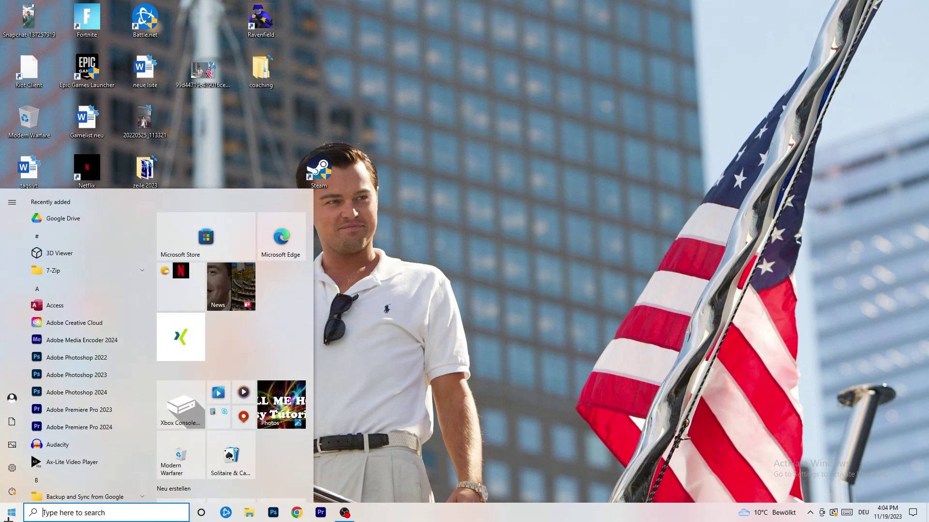
left_click(9, 475)
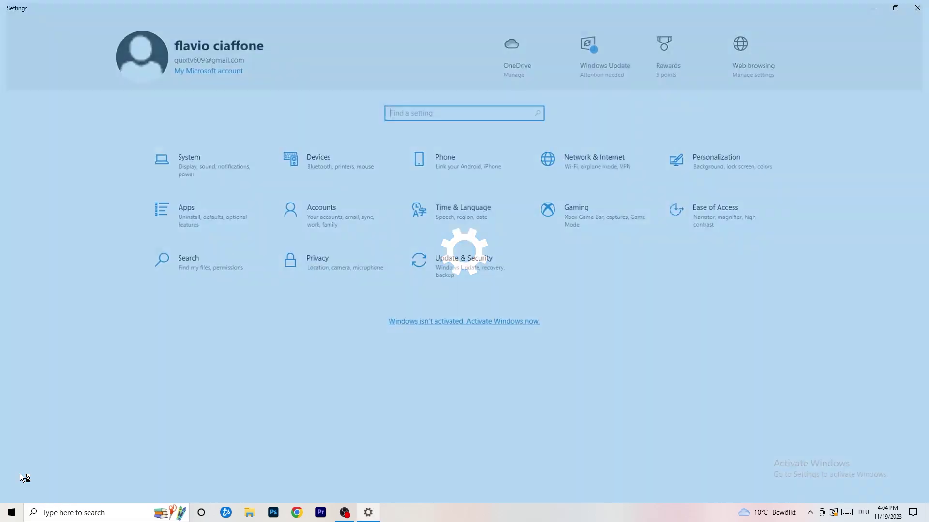
left_click(219, 156)
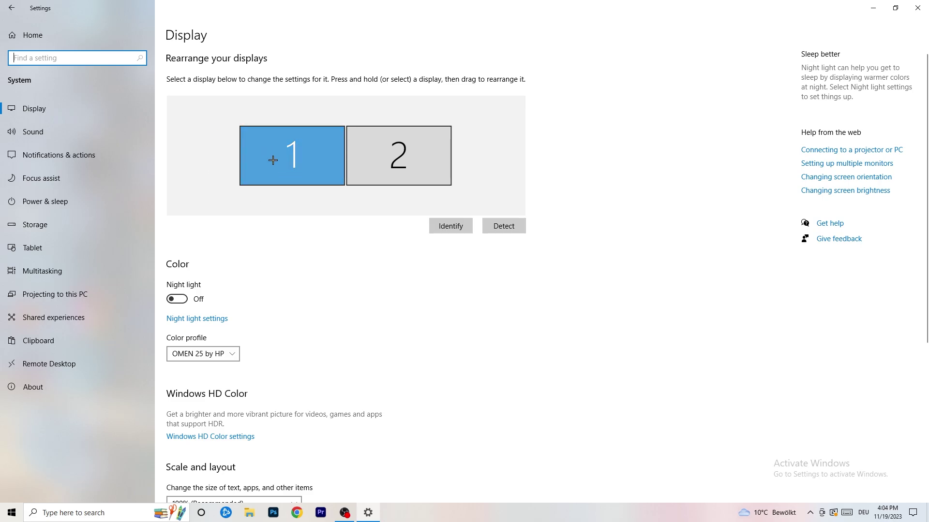
left_click(340, 176)
scroll(339, 176, "down", 5)
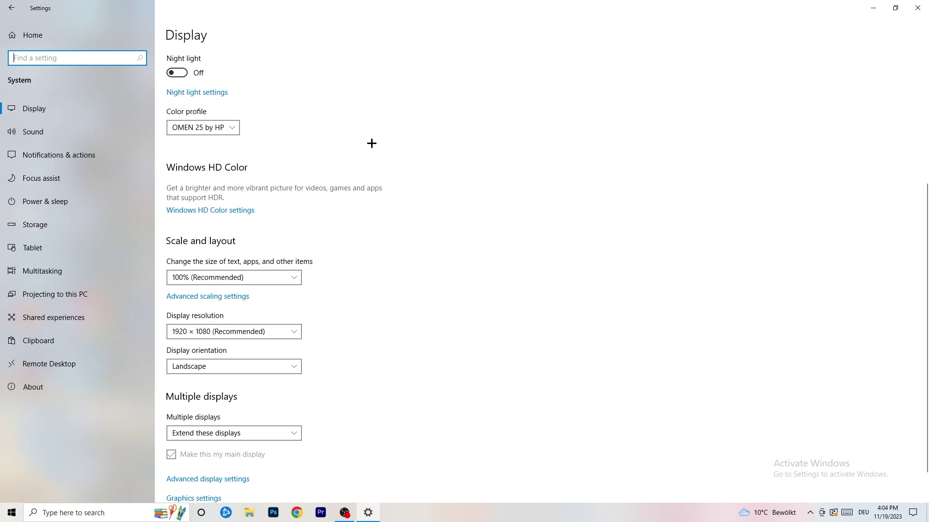
left_click(289, 278)
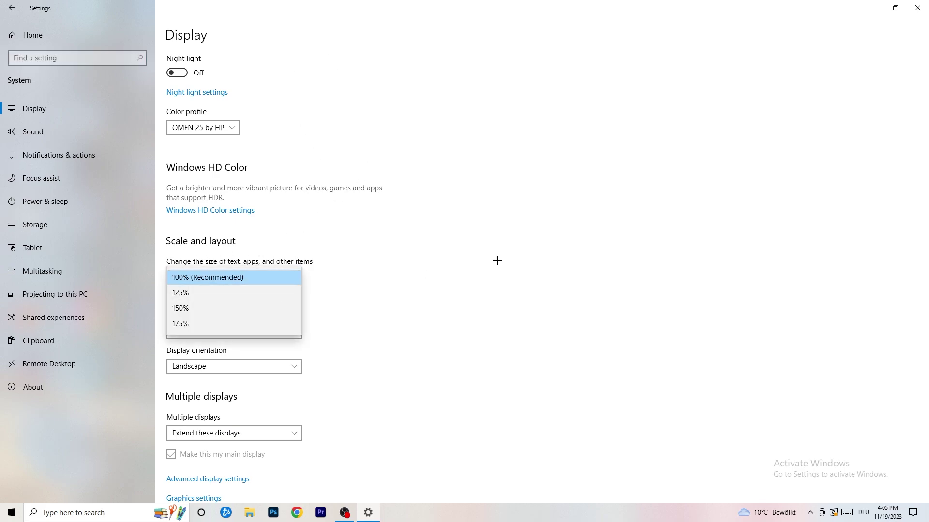
left_click(459, 259)
scroll(420, 264, "down", 1)
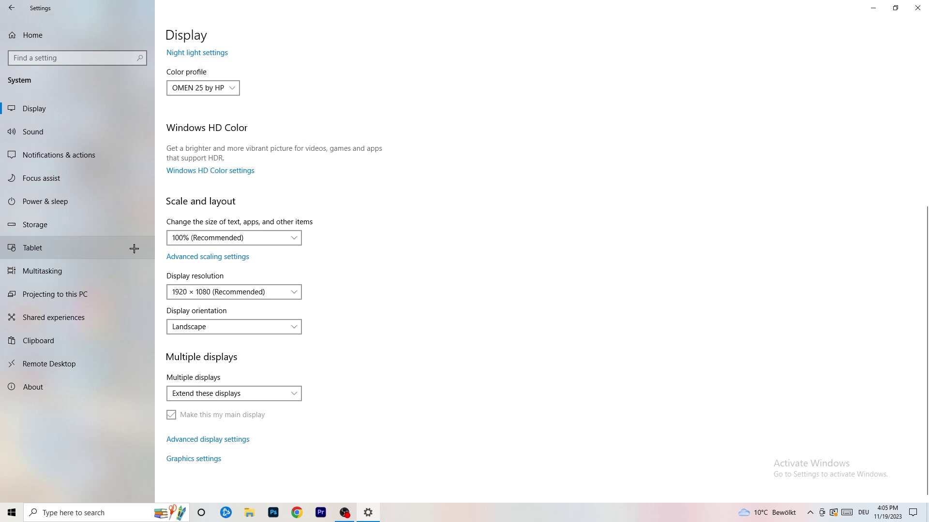
Step: Review the preferred and additional power plans in the additional power settings, then close Power Options
left_click(73, 202)
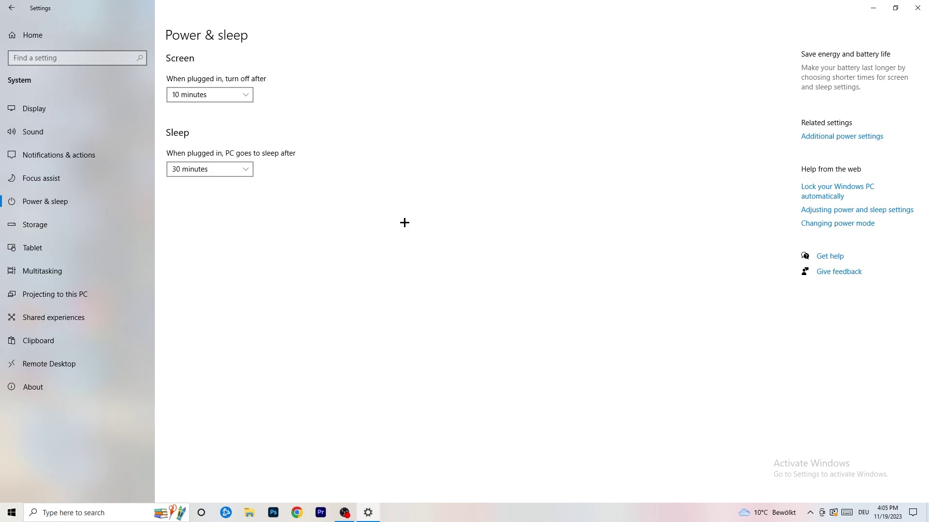
left_click(842, 137)
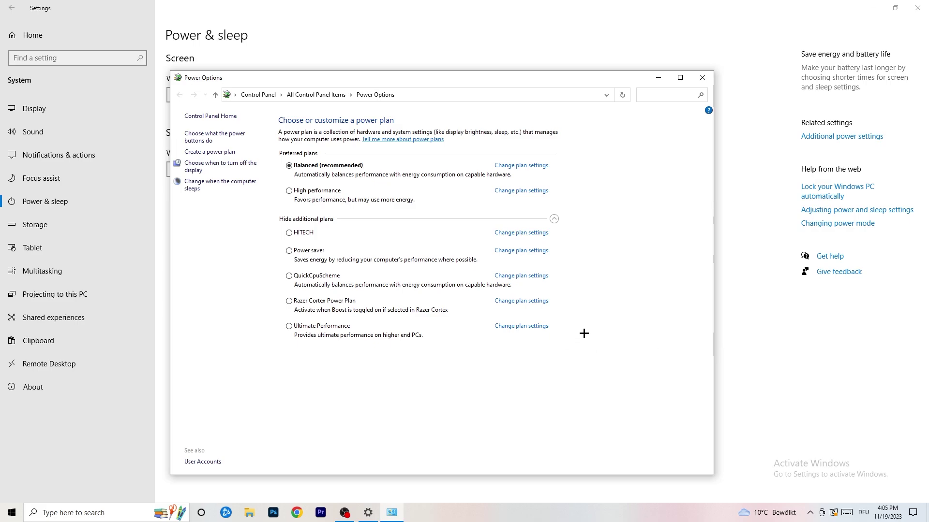
left_click(554, 218)
left_click(553, 218)
left_click(704, 79)
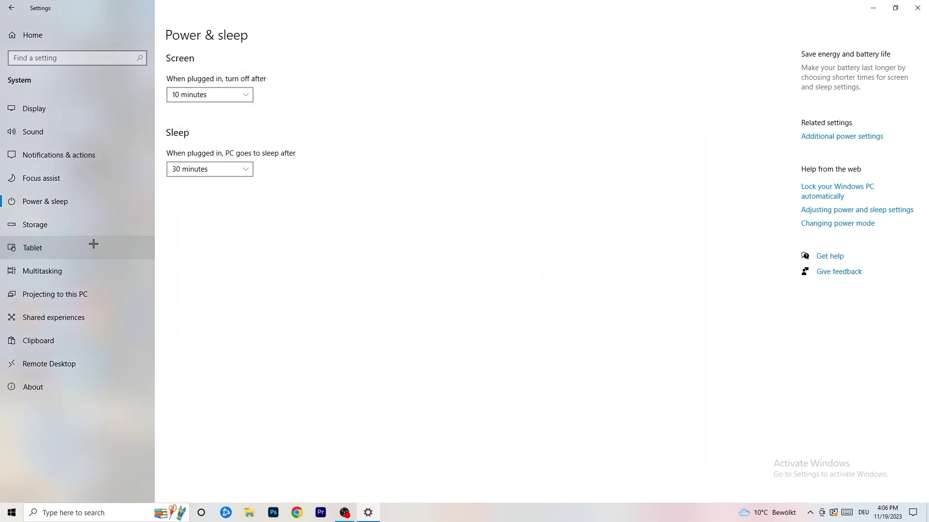
Step: Configure Storage Sense to stay on and delete temporary files that apps aren't using
left_click(64, 231)
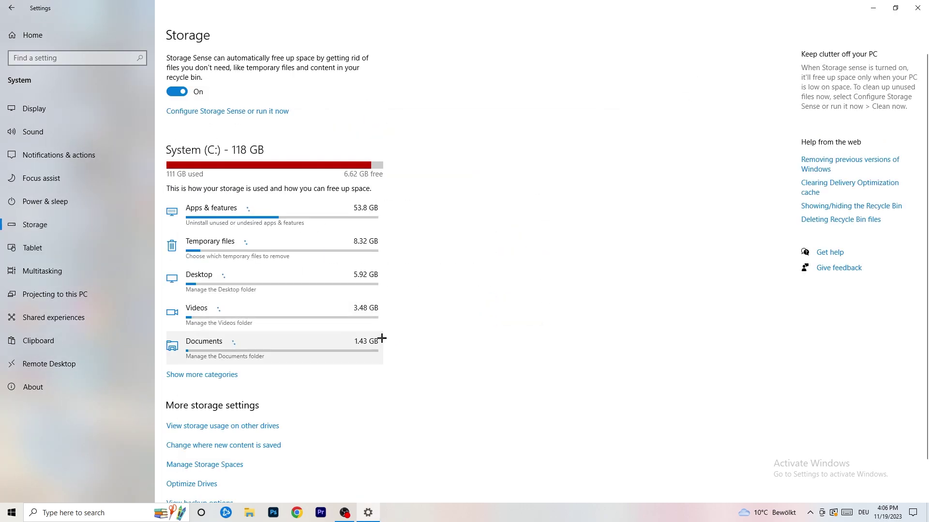
left_click(233, 112)
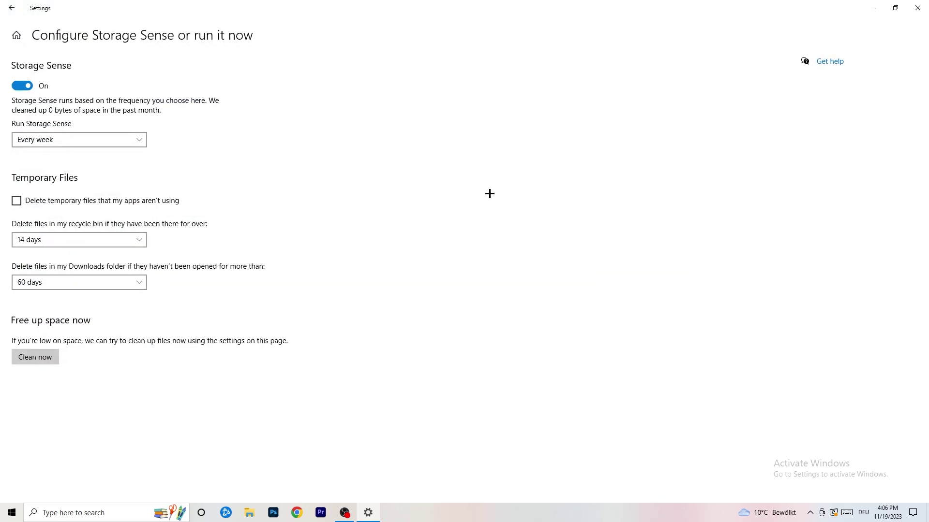
left_click(23, 85)
left_click(22, 86)
left_click(55, 202)
Step: Examine the deletion intervals available for the recycle bin and Downloads folder, then return to the Storage page
left_click(71, 239)
left_click(320, 191)
left_click(132, 240)
left_click(373, 191)
left_click(85, 283)
left_click(307, 256)
left_click(110, 284)
left_click(456, 235)
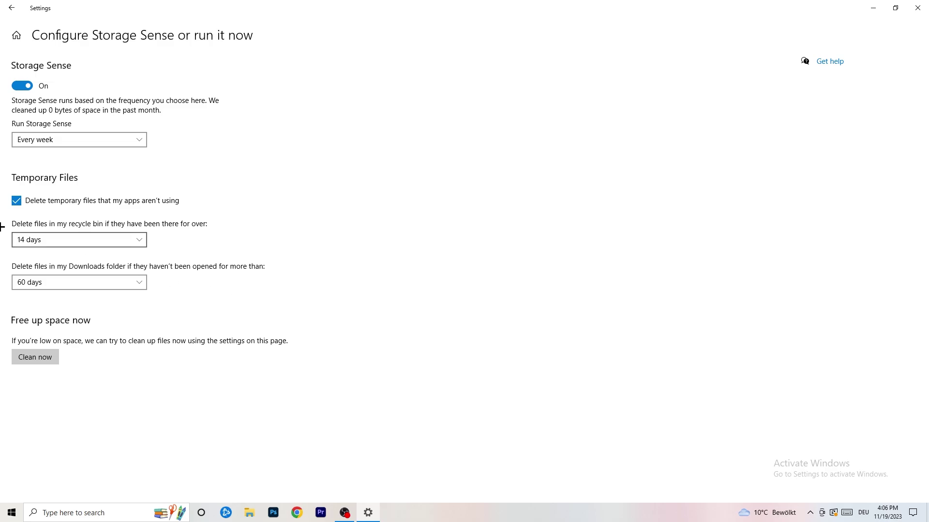
key("alt+Left")
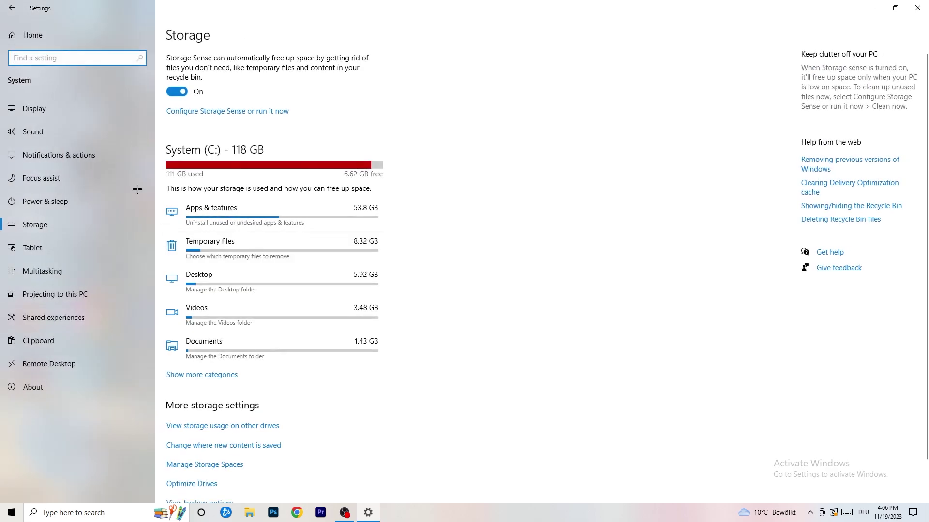
Step: Review the pending updates on the Windows Update page of Update & Security, then close Settings
key("alt+Left")
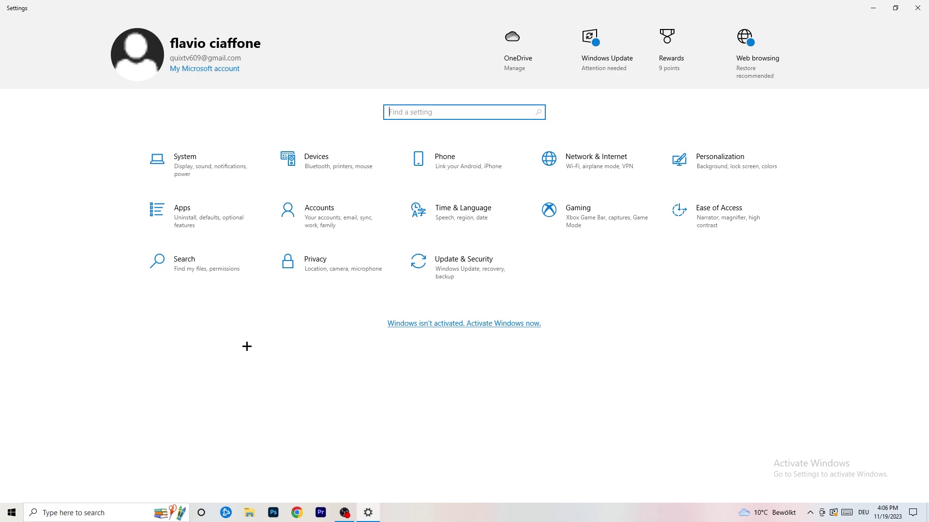
left_click(457, 272)
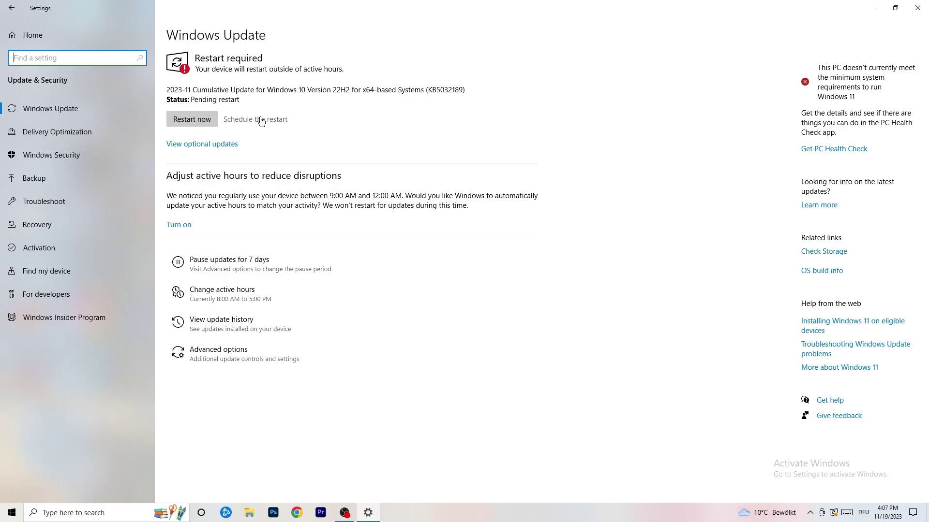
left_click(917, 7)
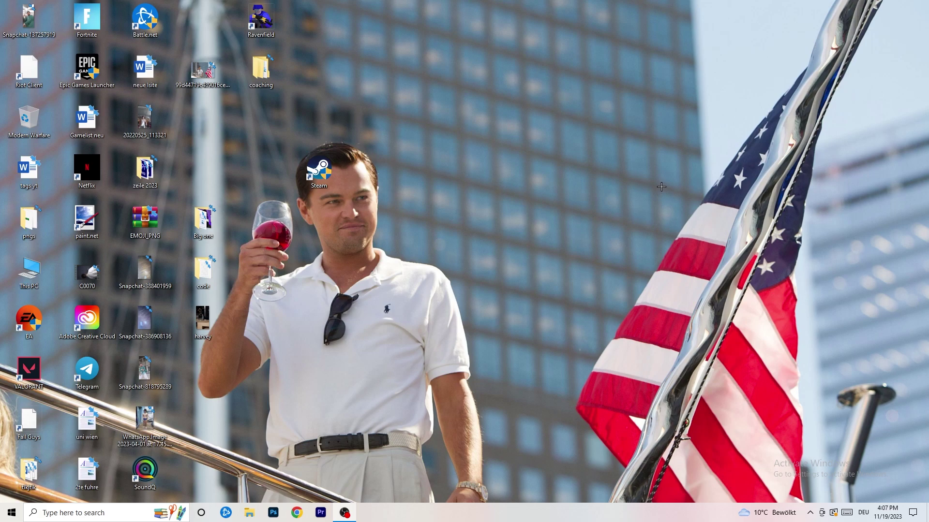
Step: Examine the display resolution and 3D image preview settings in the NVIDIA Control Panel, then close it
right_click(563, 203)
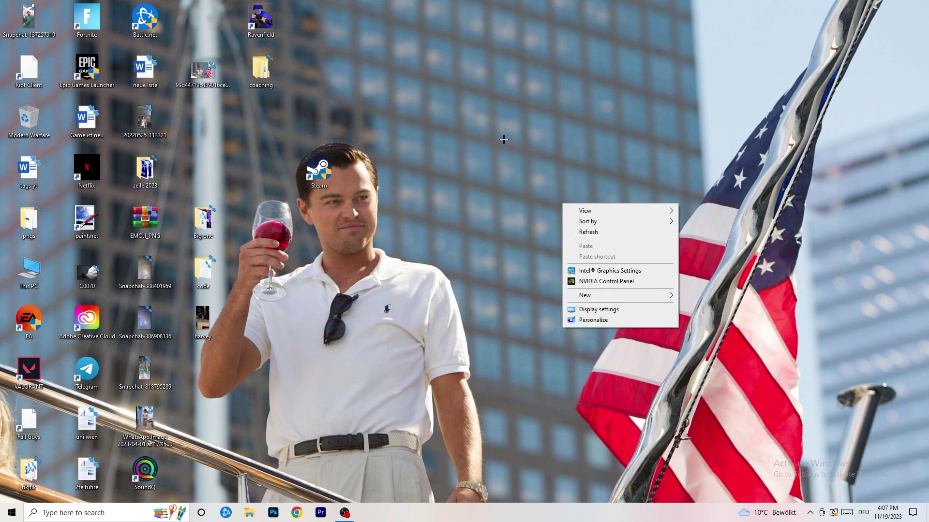
left_click(619, 282)
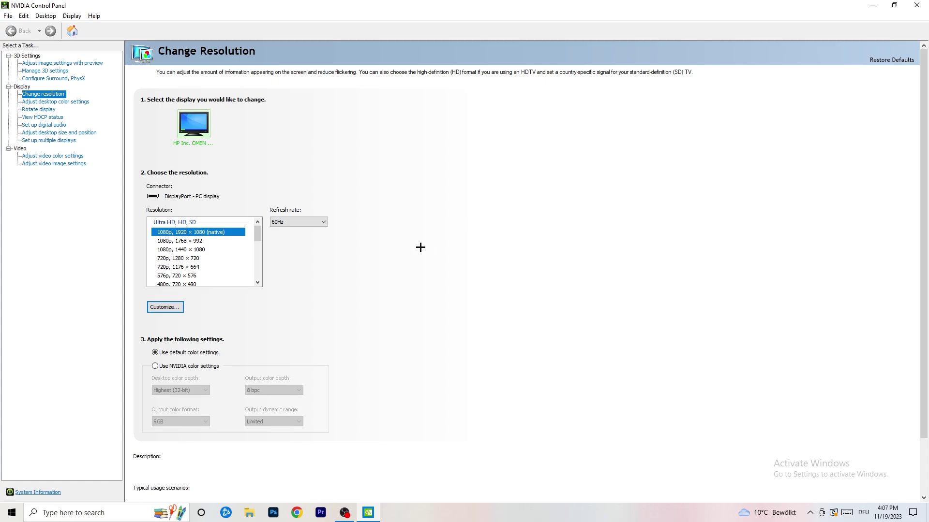
mouse_move(226, 240)
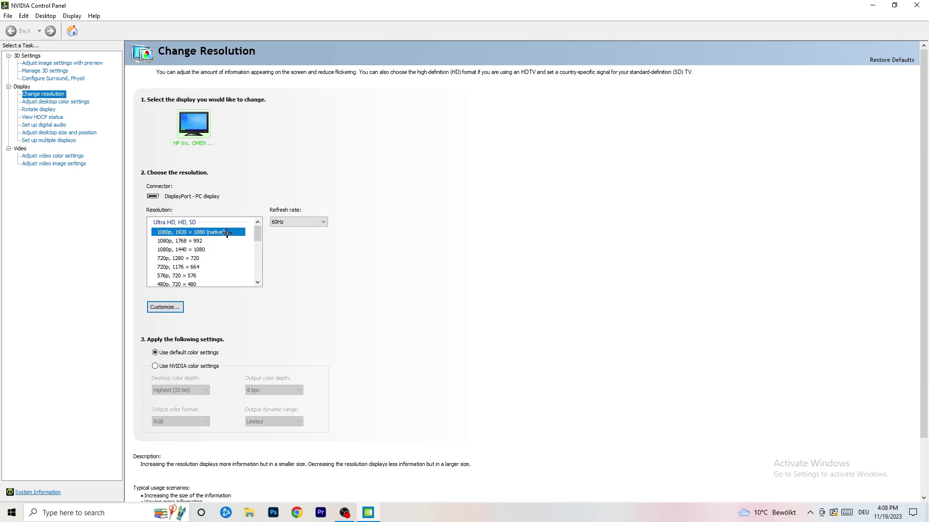
left_click(50, 66)
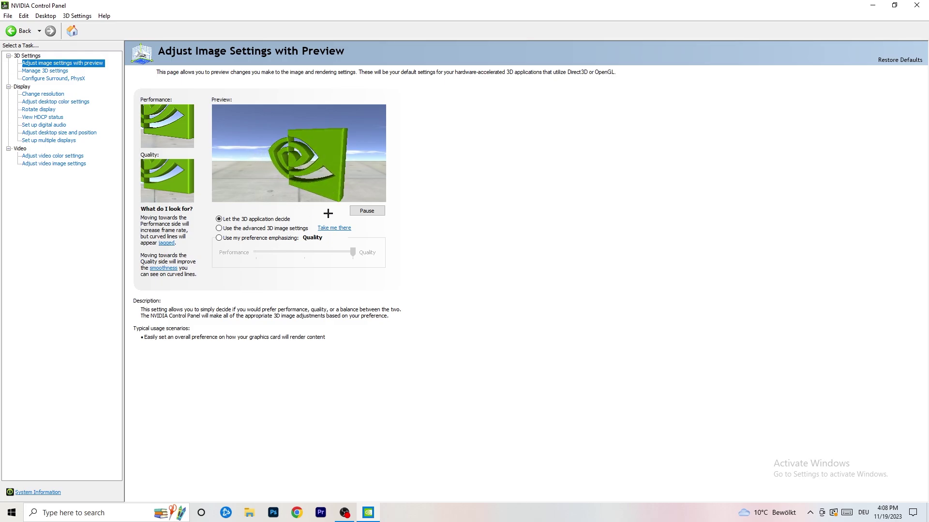
left_click(916, 5)
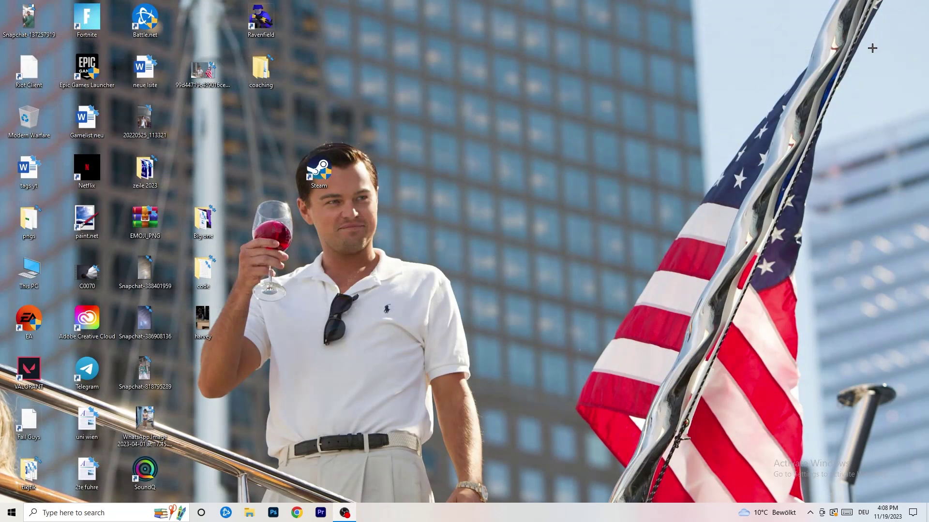